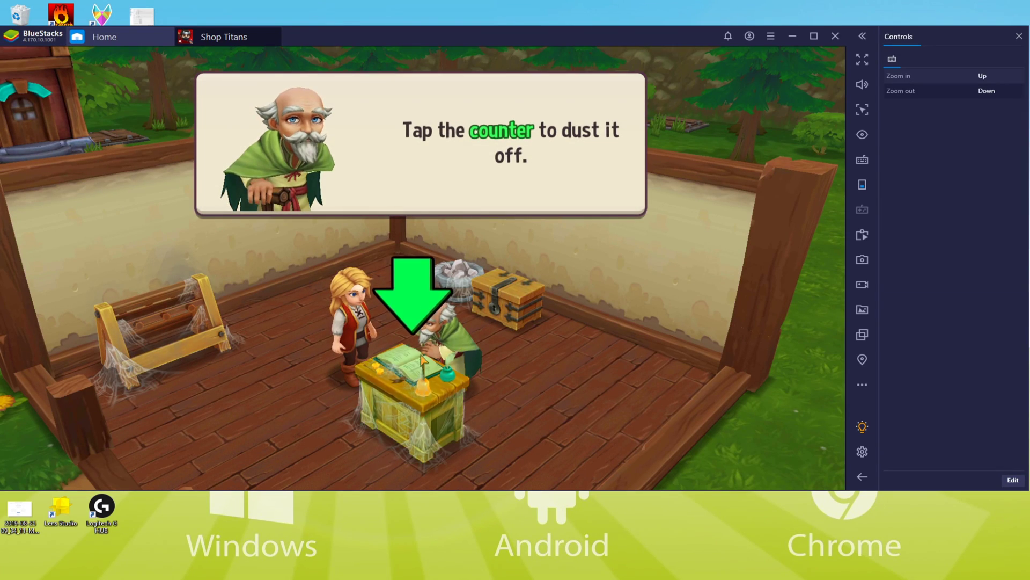
Dust off the shopkeeper's counter, then dismiss its introduction and the elder's follow-up dialogue.
click(422, 361)
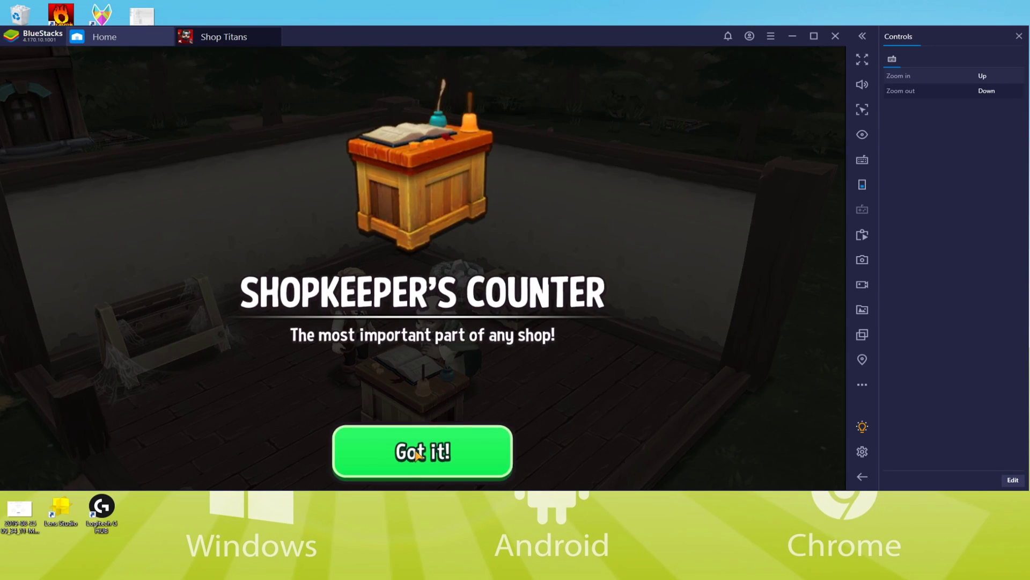
click(418, 453)
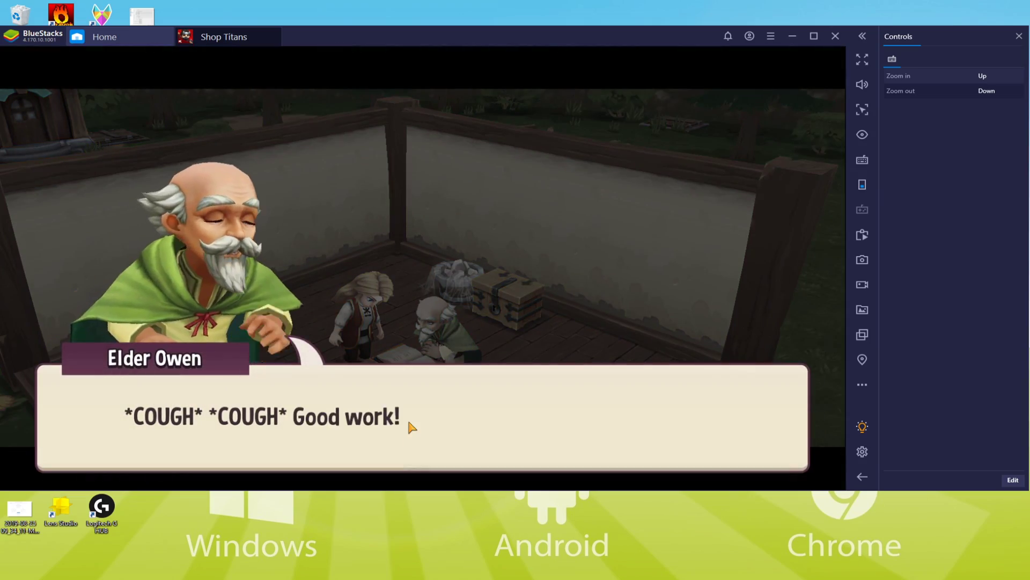
click(410, 426)
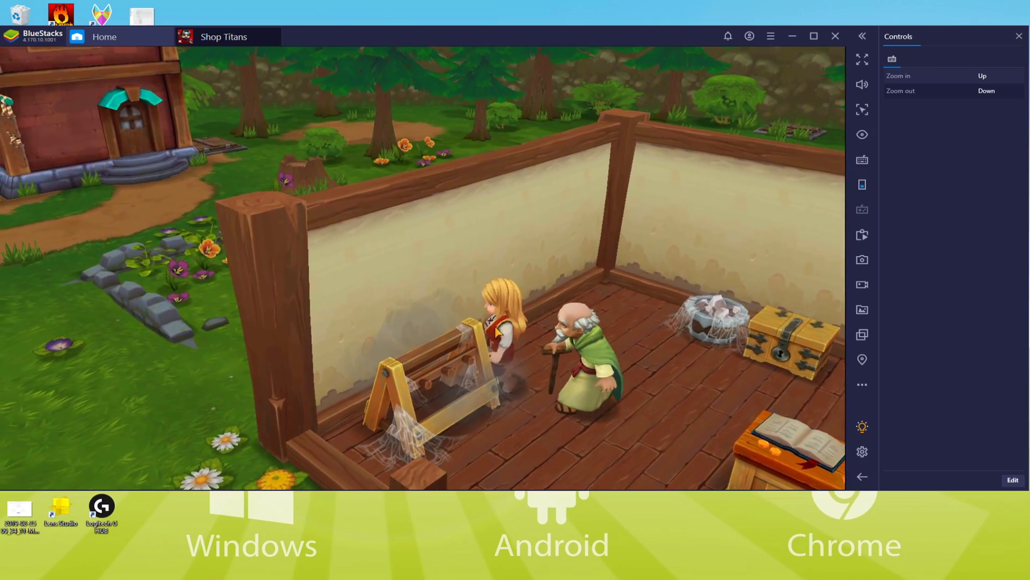
Clean the cobwebbed item rack, then dismiss the Item Racks introduction and Elder Owen's dialogue.
click(485, 365)
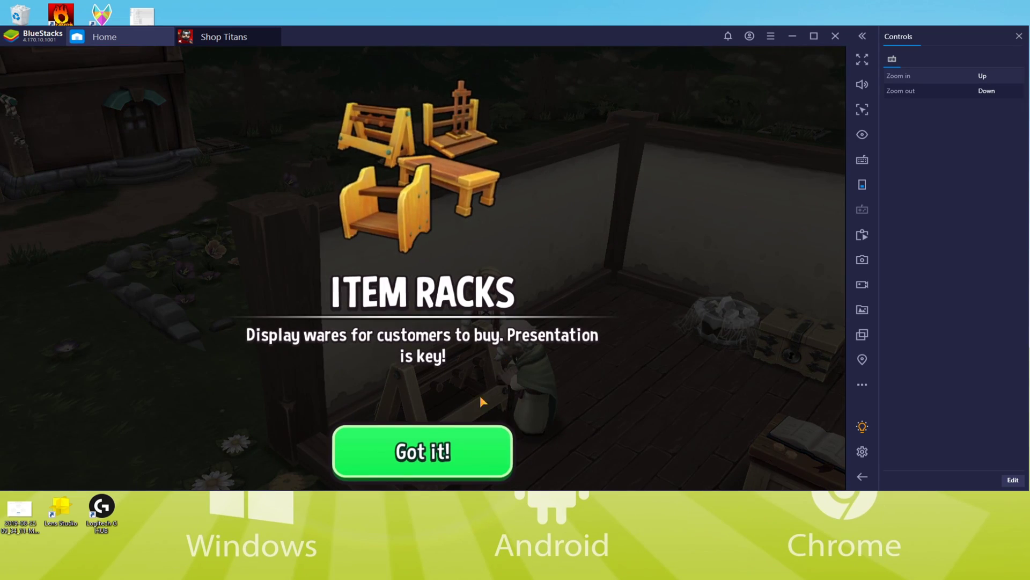
click(435, 452)
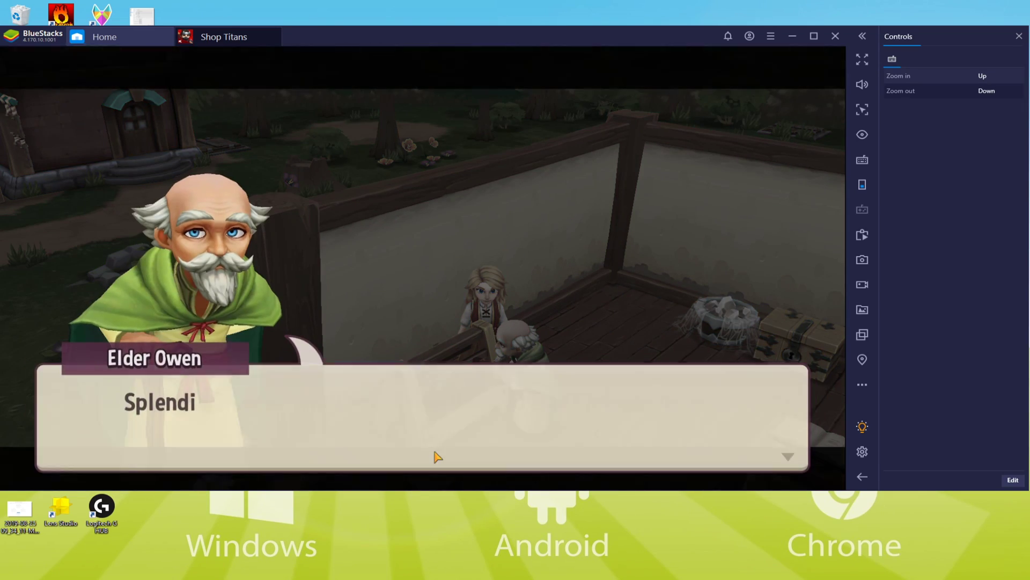
click(551, 378)
click(551, 378)
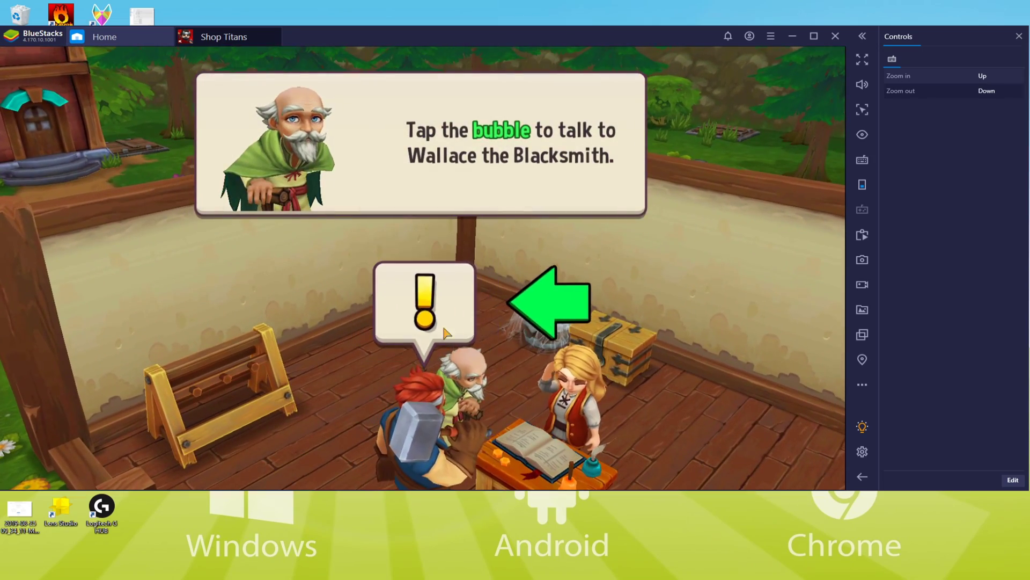
Talk to Wallace the Blacksmith, collect the Squire Sword blueprint and continue his dialogue.
click(444, 332)
click(428, 403)
click(423, 396)
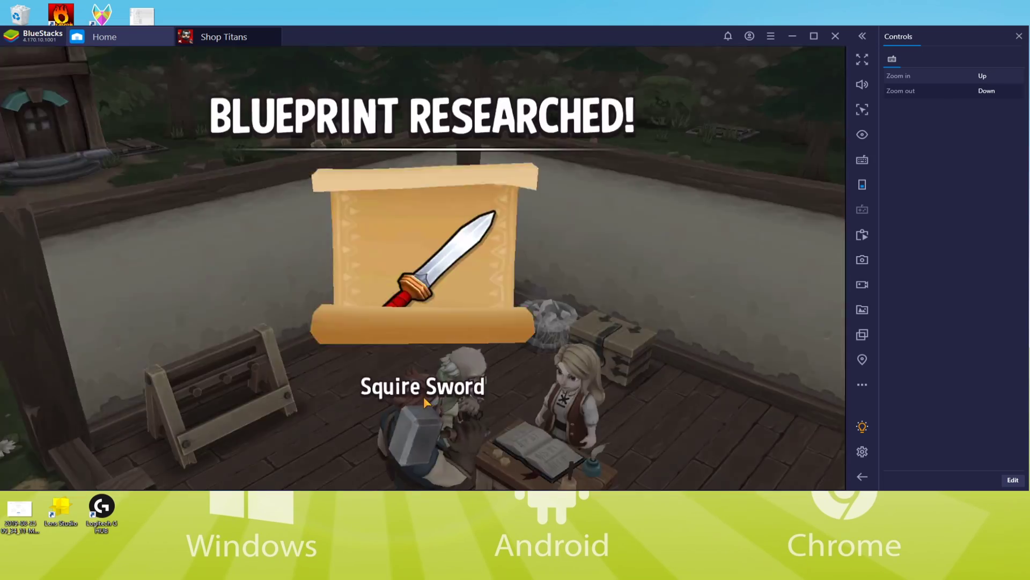
click(416, 453)
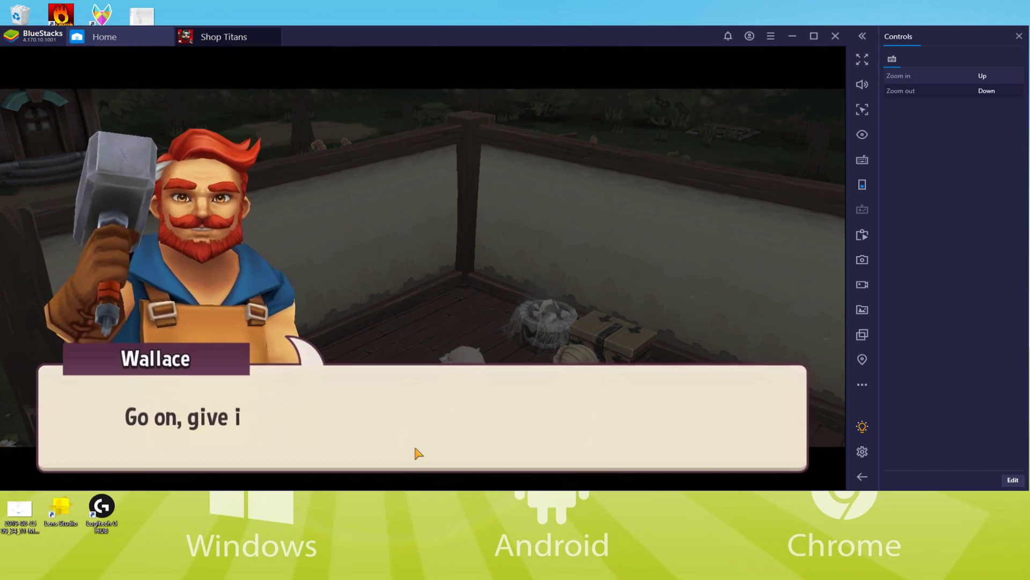
click(440, 388)
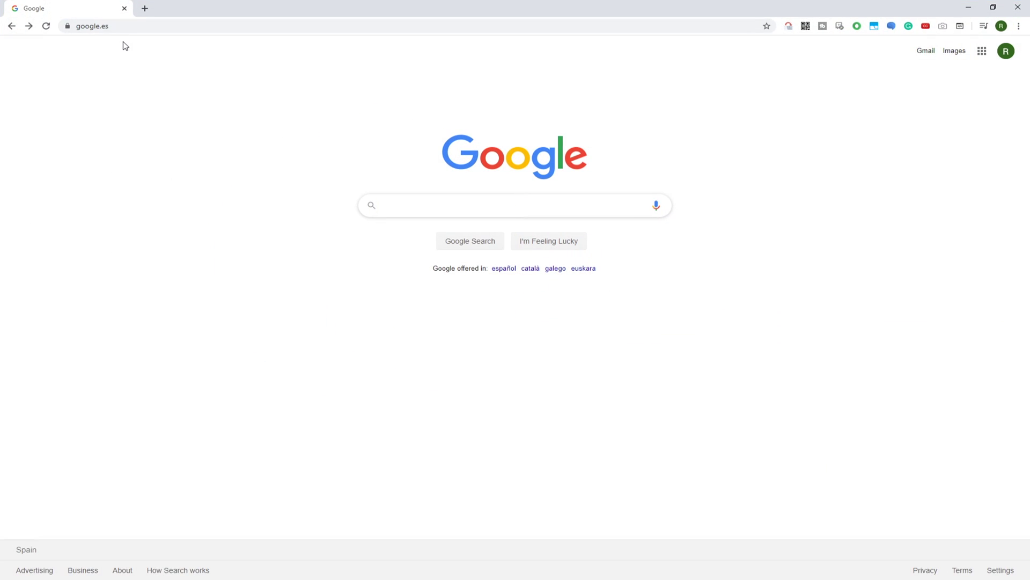
click(140, 26)
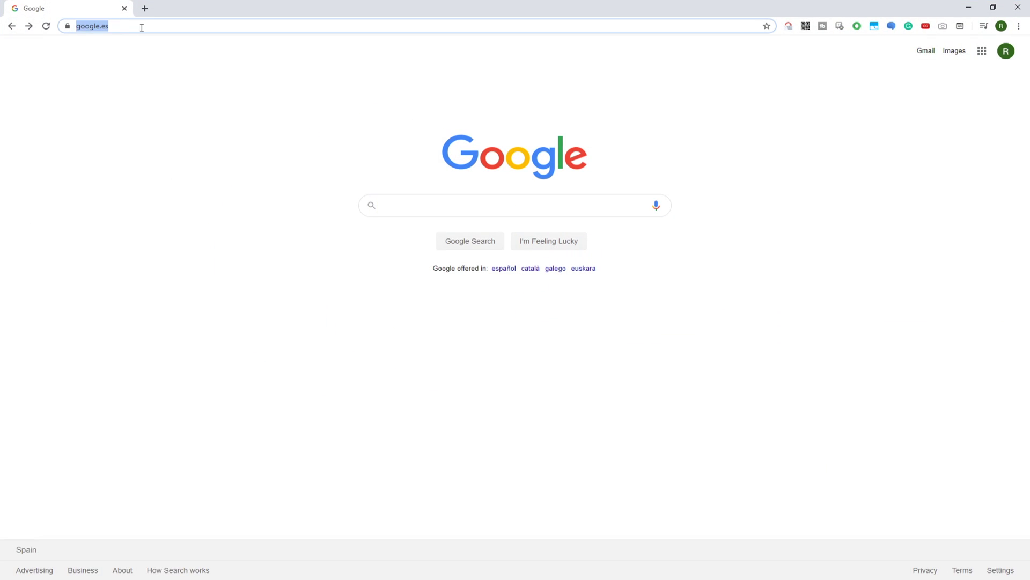
text(https://bstk.me/puc35hk1a)
click(85, 43)
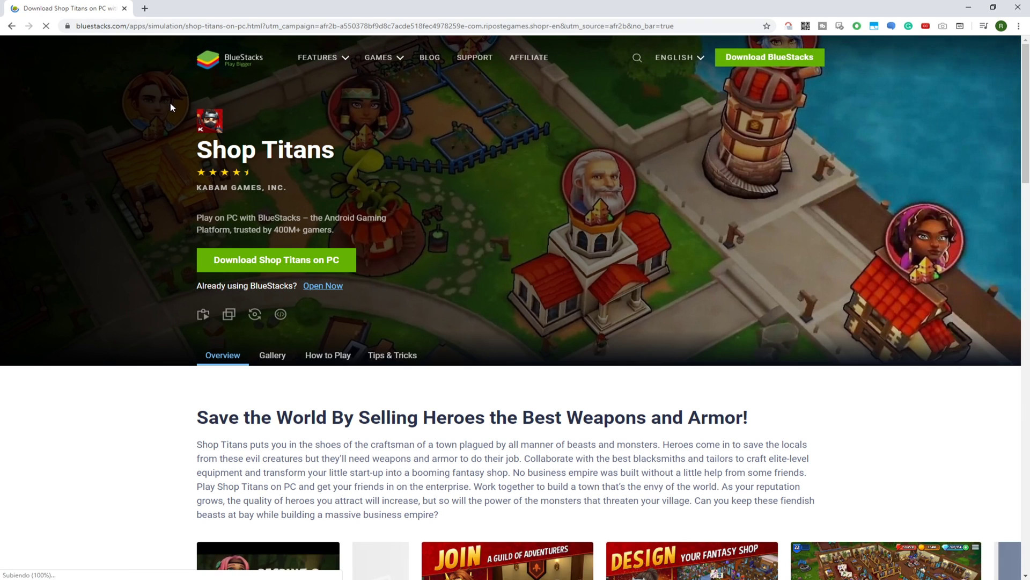
Download the Shop Titans installer from the BlueStacks page, run it and minimize the browser.
scroll(493, 152, down, 15)
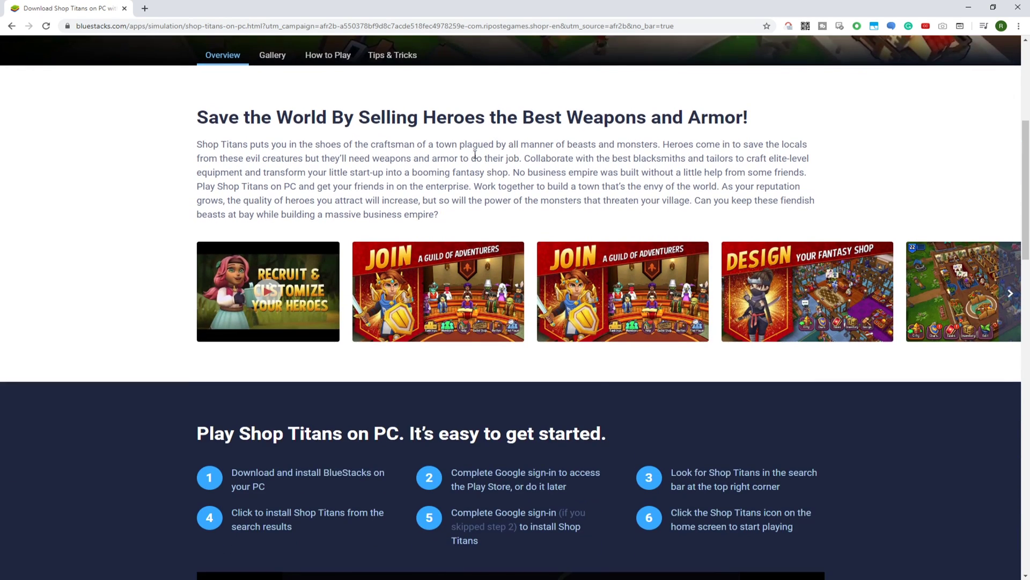
scroll(433, 162, down, 9)
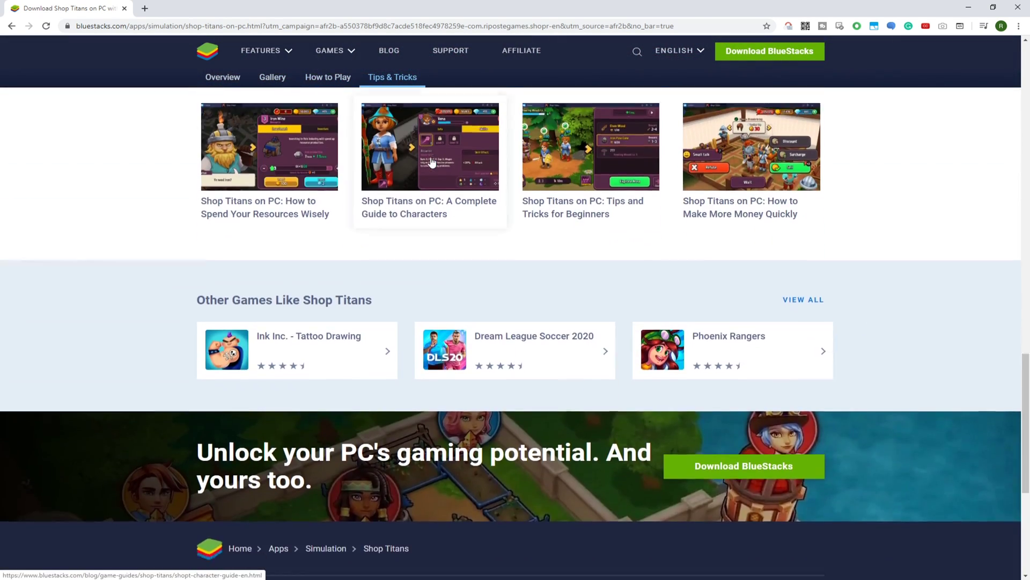
scroll(431, 161, up, 10)
scroll(432, 162, up, 15)
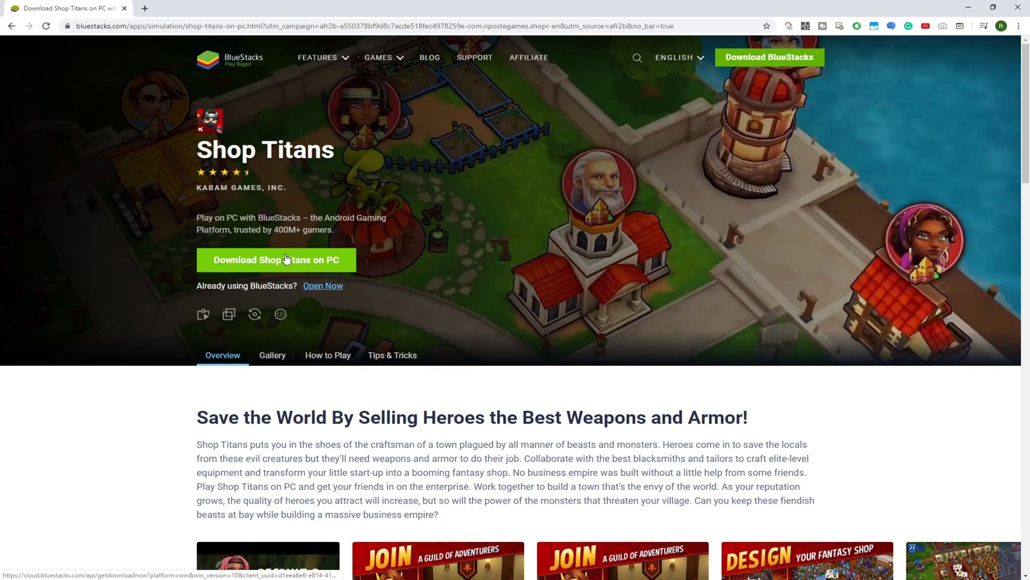
click(296, 290)
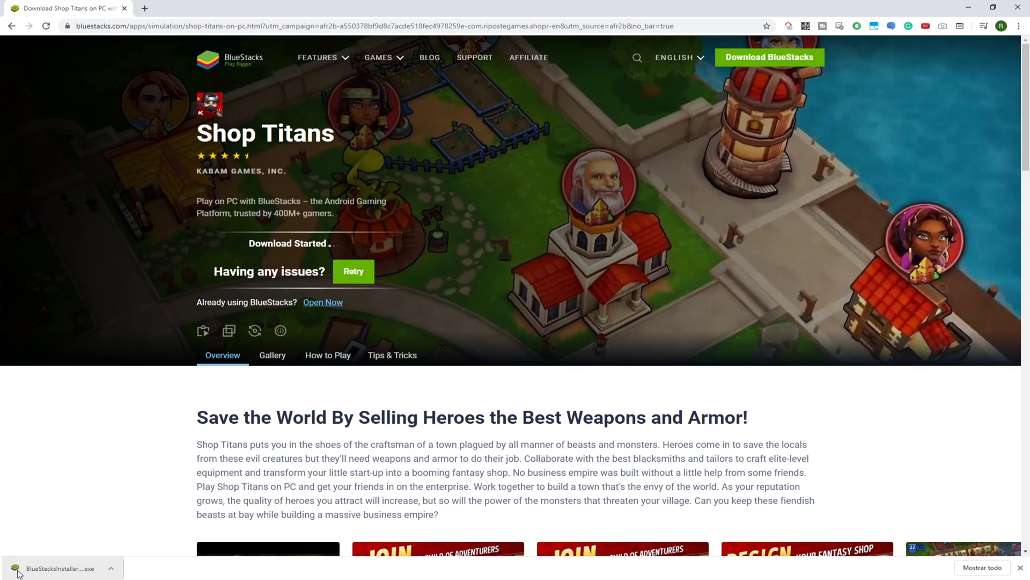
click(61, 567)
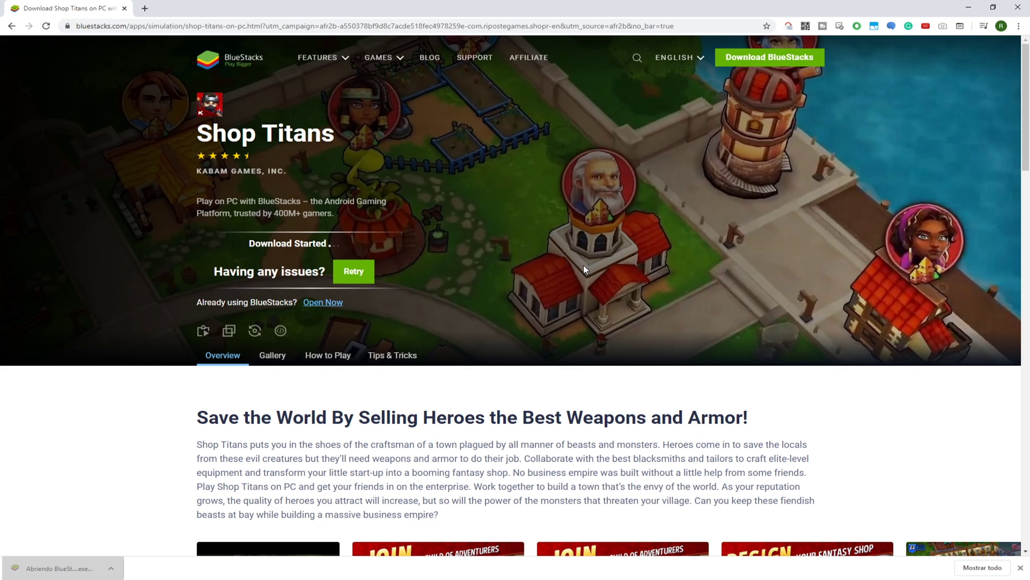
click(969, 8)
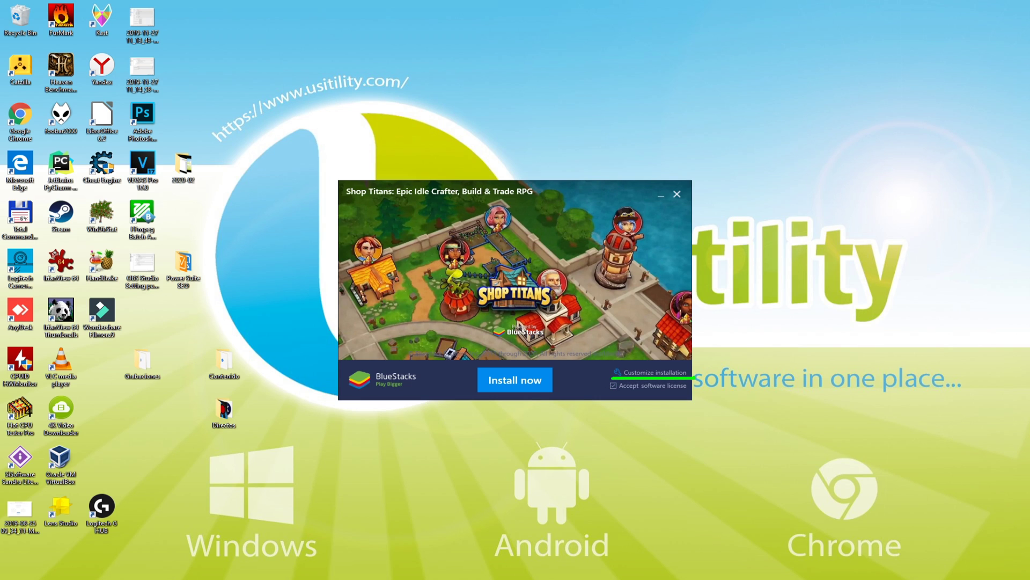
Check the custom data path options, return without changing them and start installing BlueStacks.
click(638, 372)
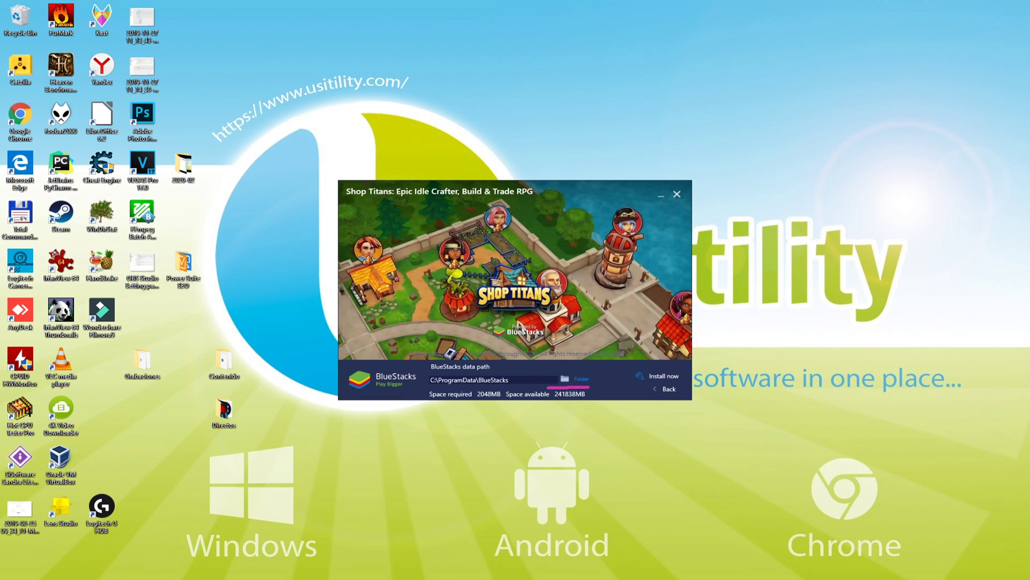
click(668, 392)
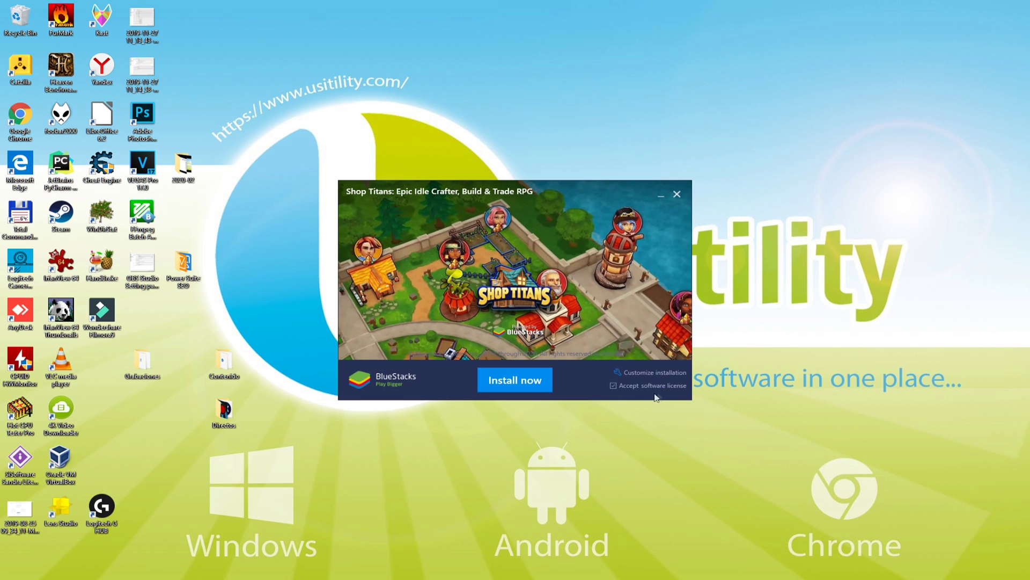
click(521, 391)
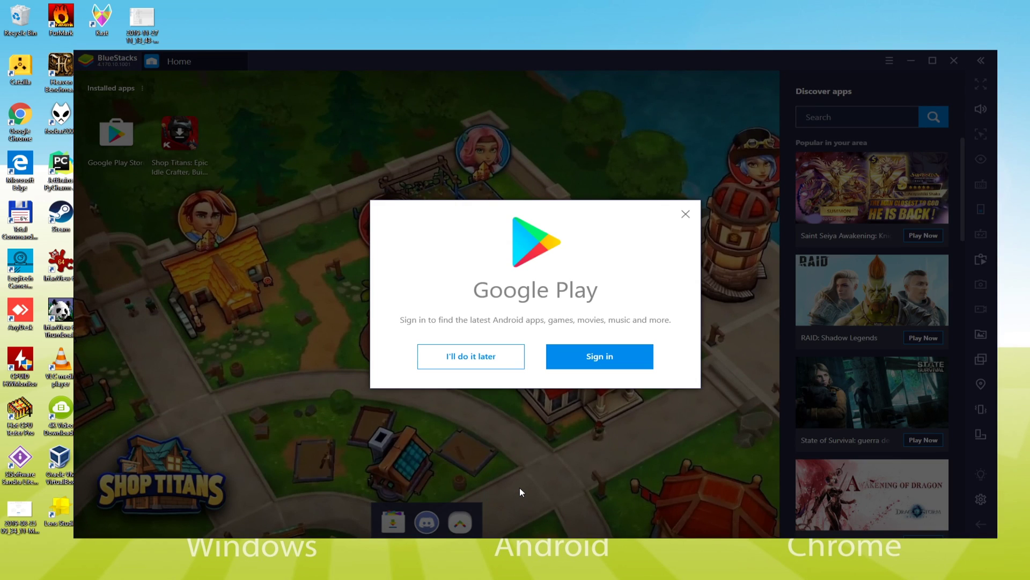
Start signing in to Google Play and enter the Google account's e-mail.
click(599, 359)
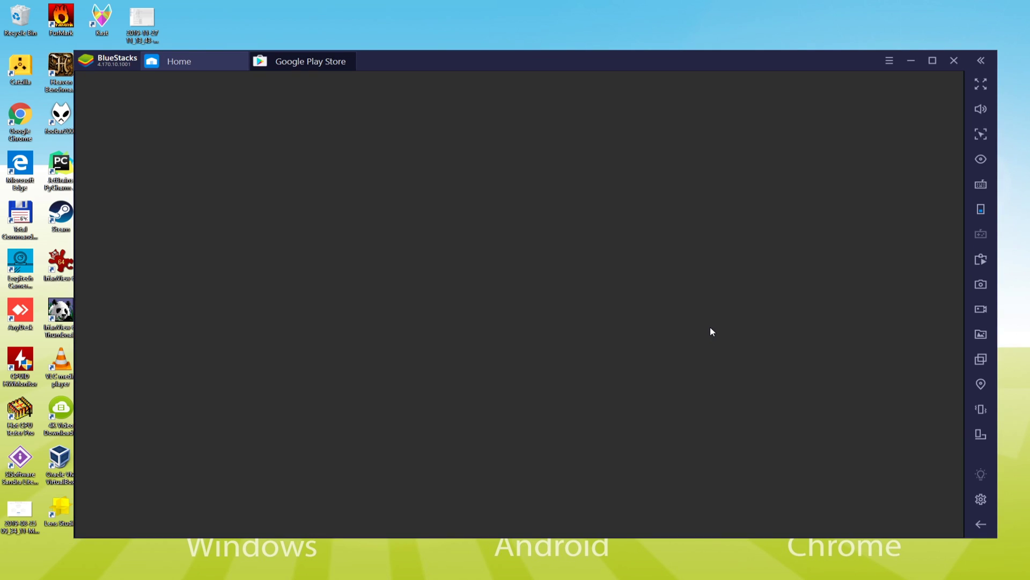
click(535, 386)
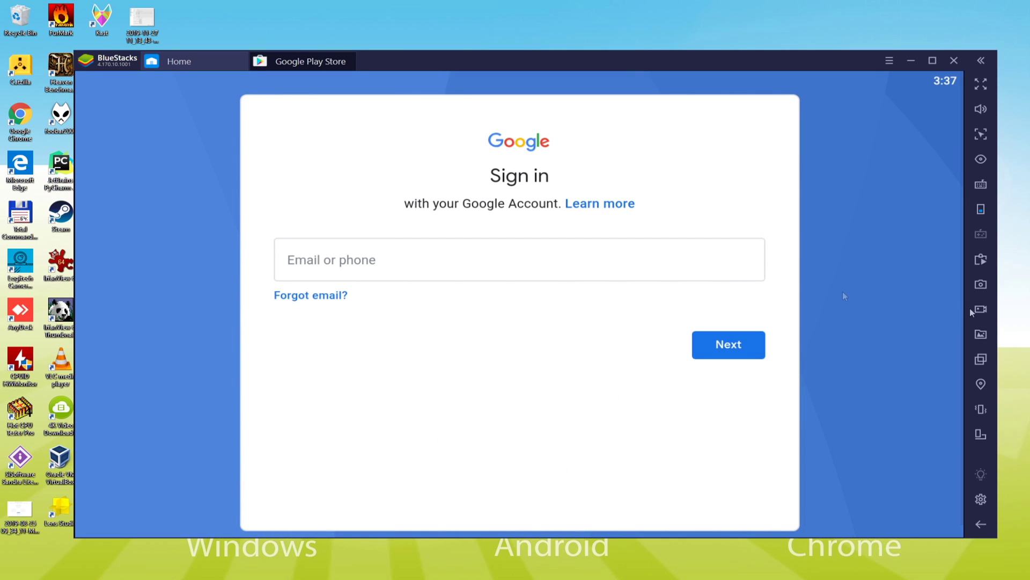
click(509, 258)
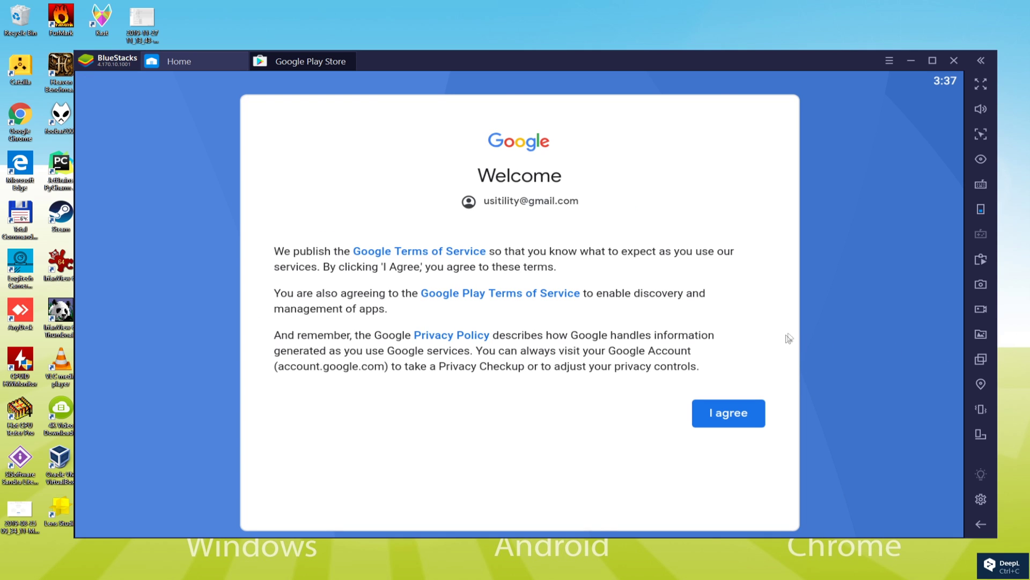
Agree to the Google terms and accept the Google services with backup to Google Drive turned off.
click(722, 416)
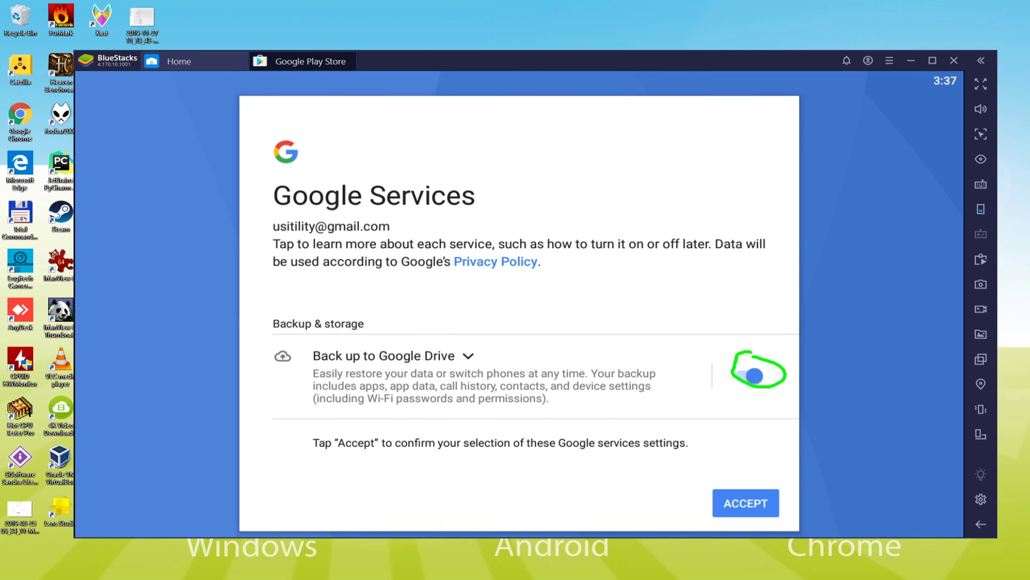
click(753, 376)
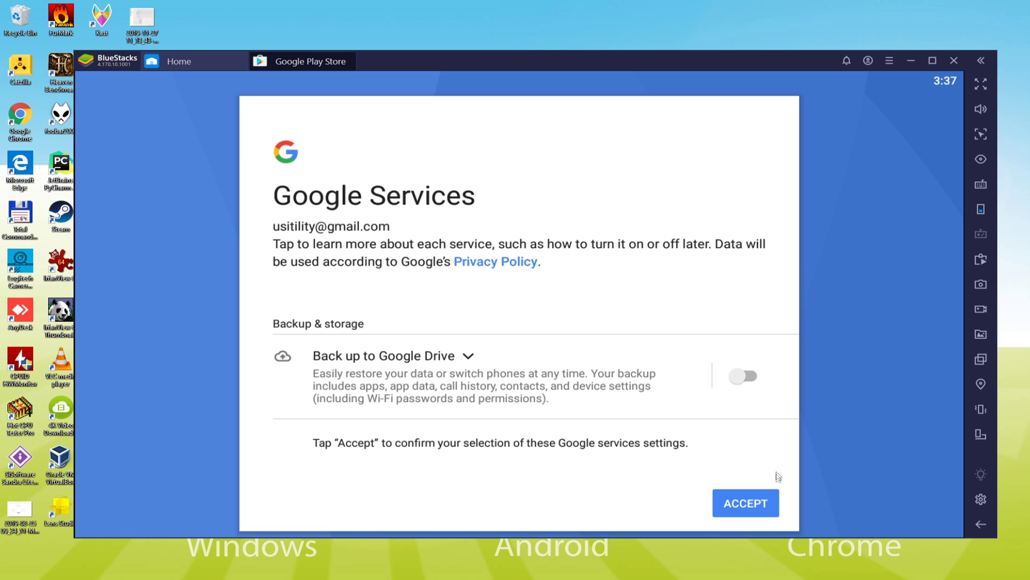
click(761, 500)
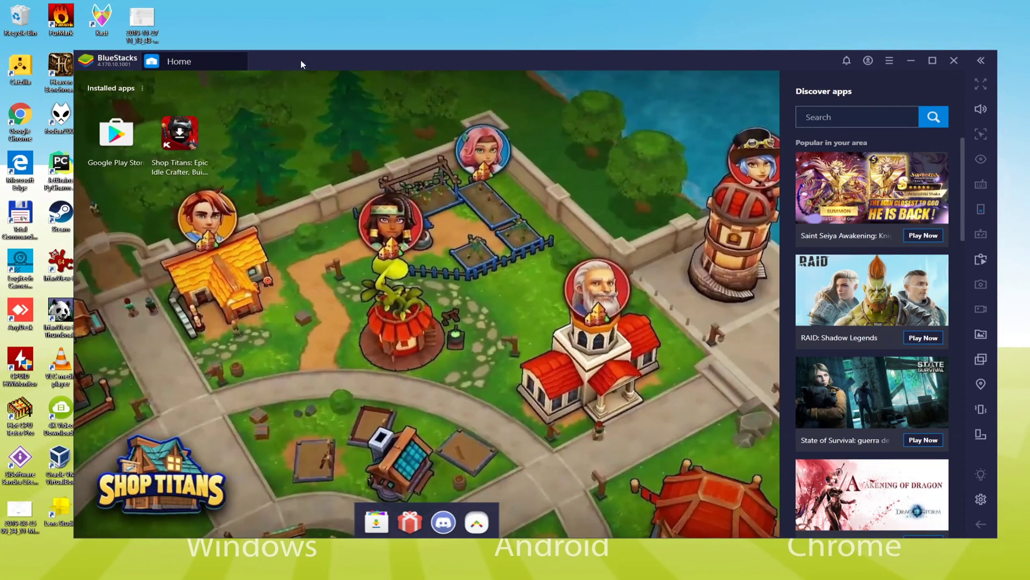
Install Shop Titans: Epic Idle Crafter, Build & Trade RPG from its Google Play page and close that page.
drag(301, 64, 389, 35)
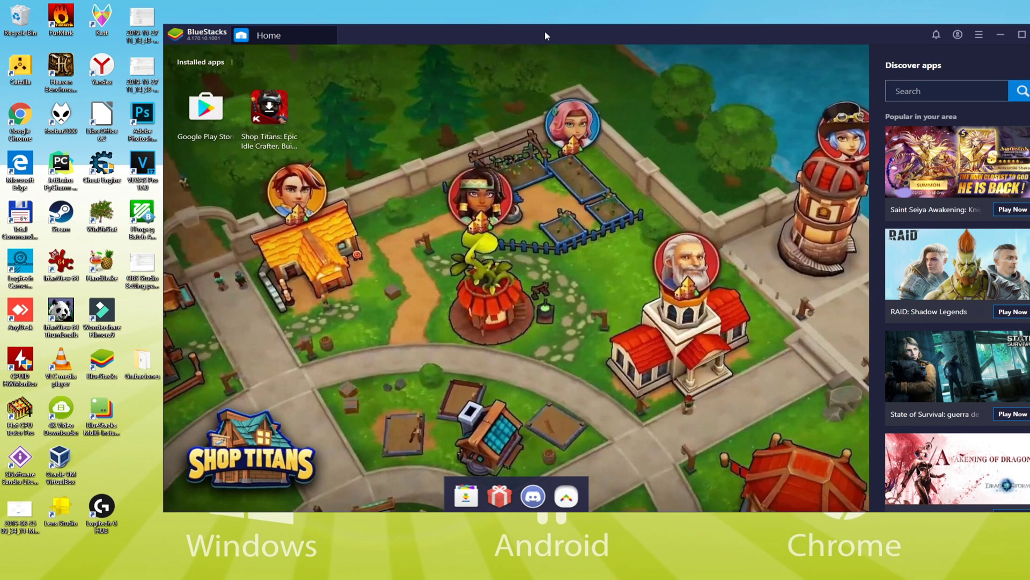
drag(546, 35, 447, 47)
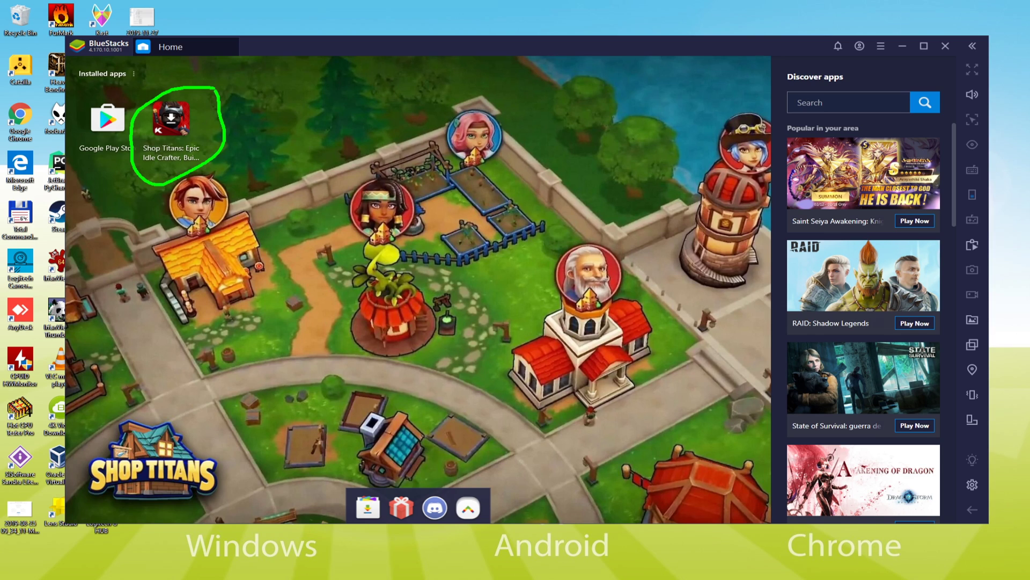
click(171, 121)
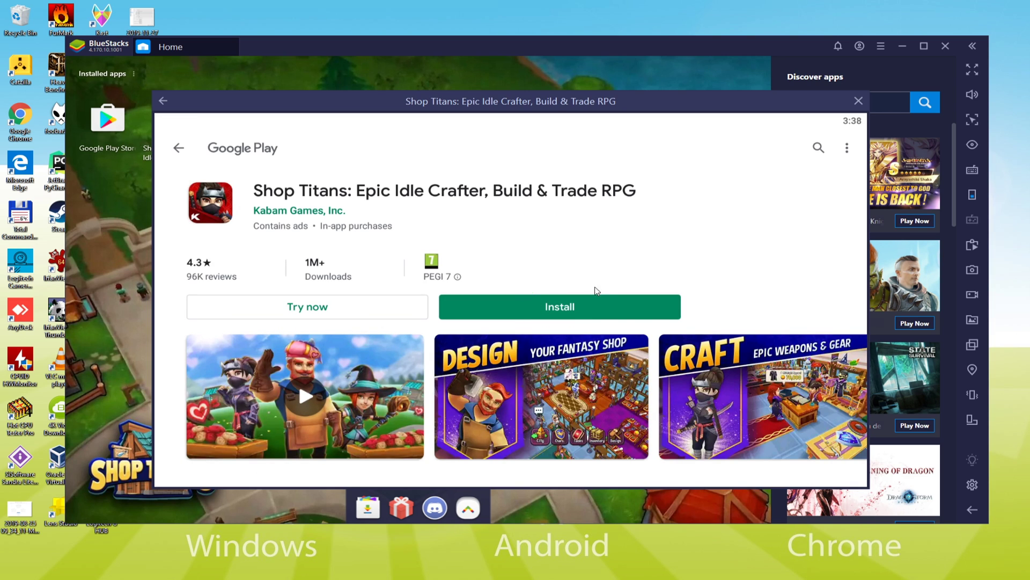
click(572, 307)
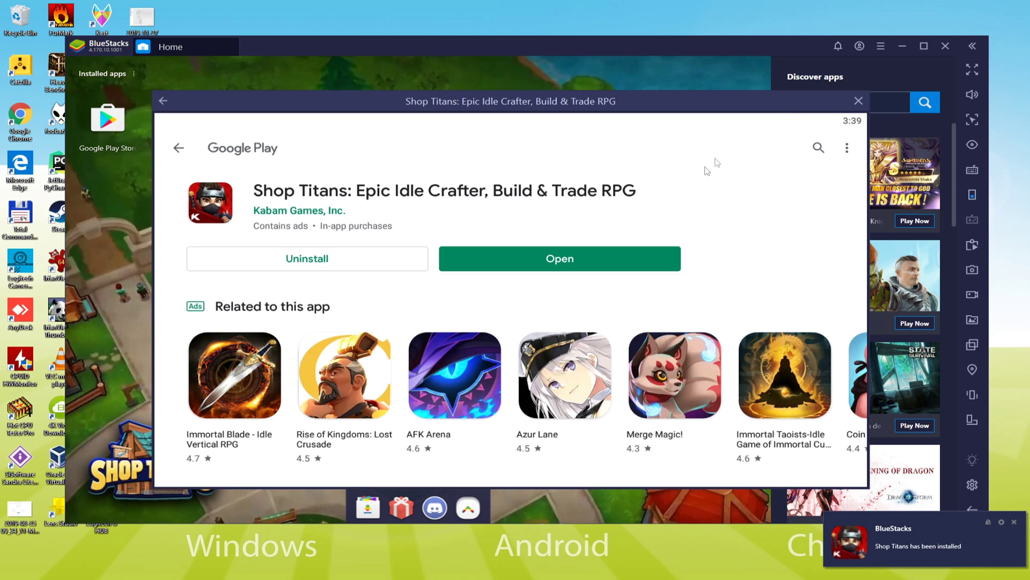
click(859, 102)
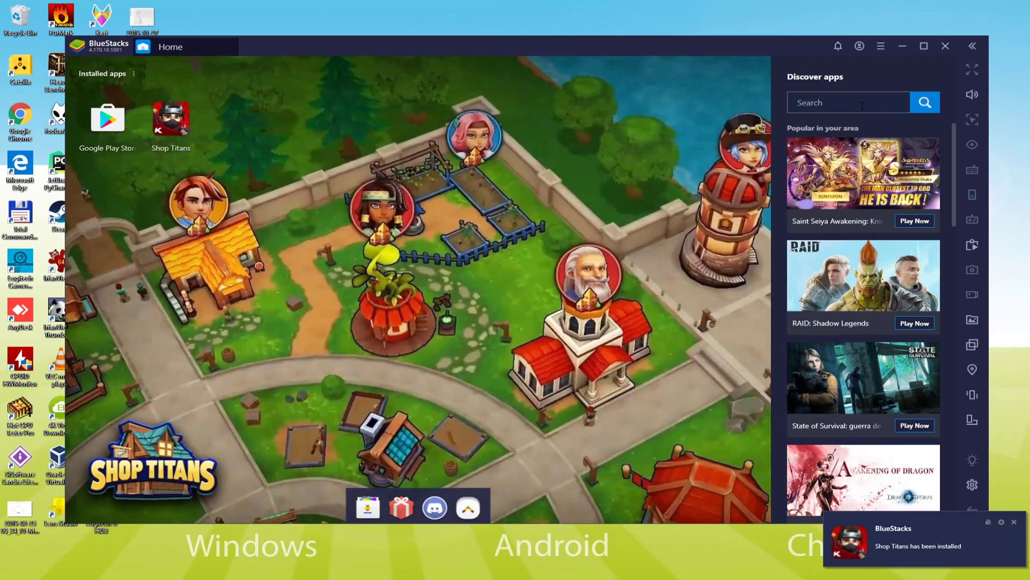
Launch the installed Shop Titans game from the home screen and maximize the emulator window.
drag(531, 48, 672, 35)
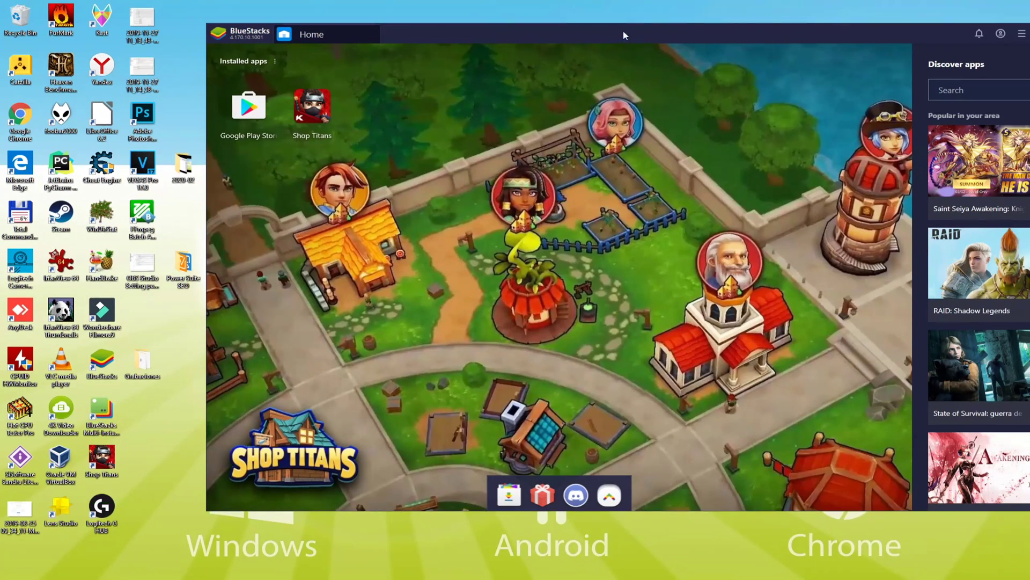
drag(624, 35, 485, 37)
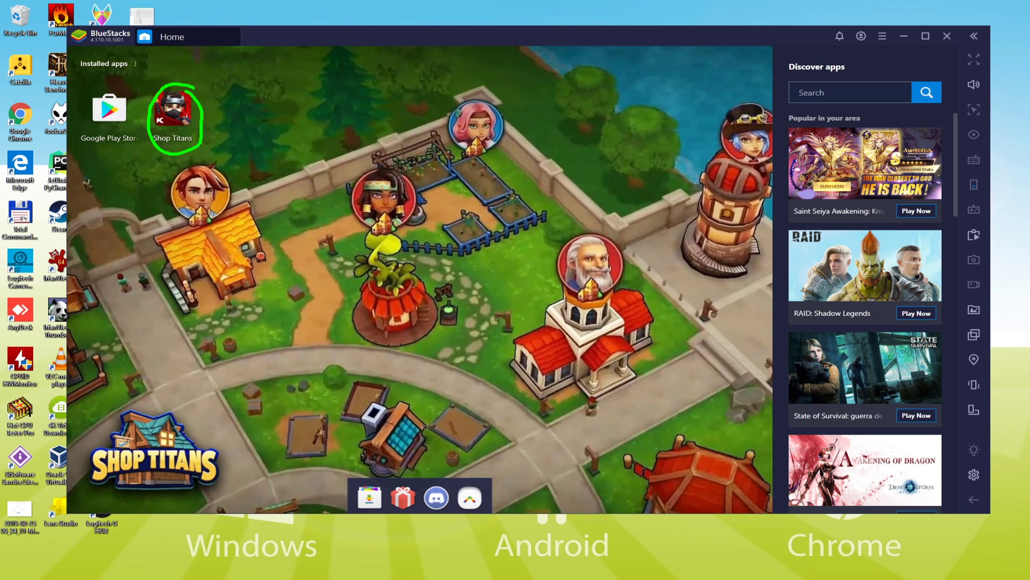
click(173, 110)
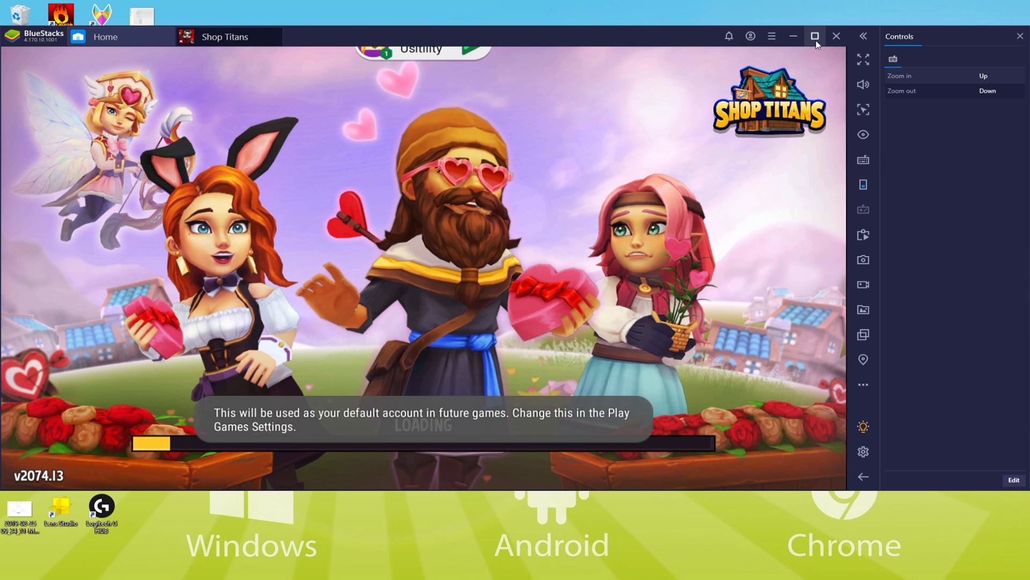
click(816, 35)
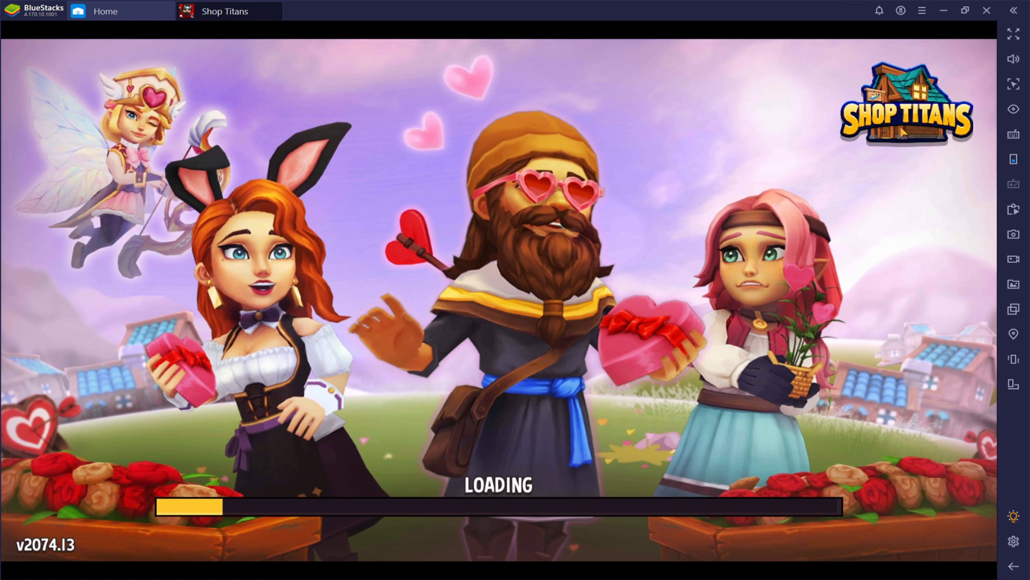
Restore the emulator window to its smaller size, and switch full-screen mode on and off again.
click(966, 10)
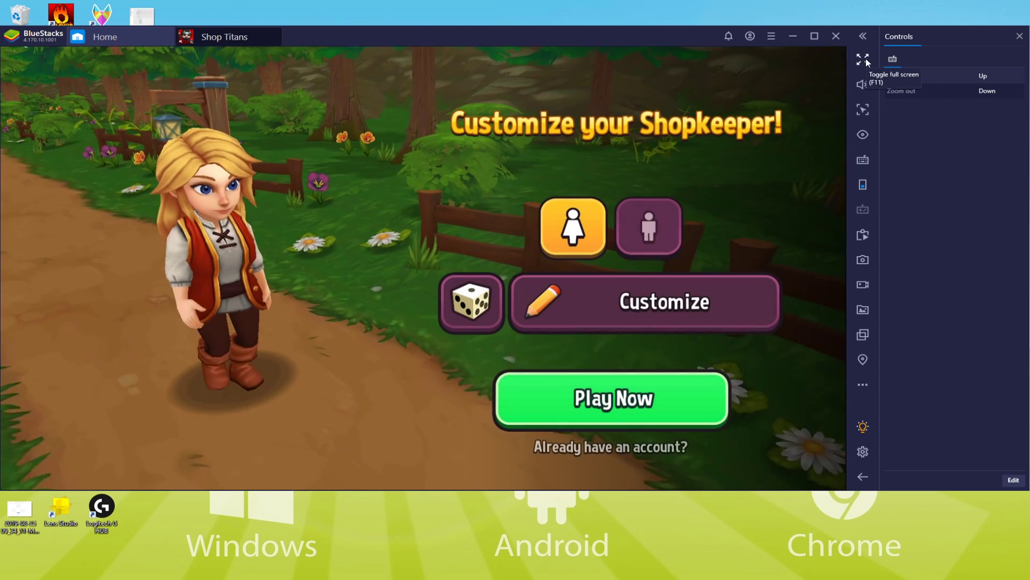
click(864, 59)
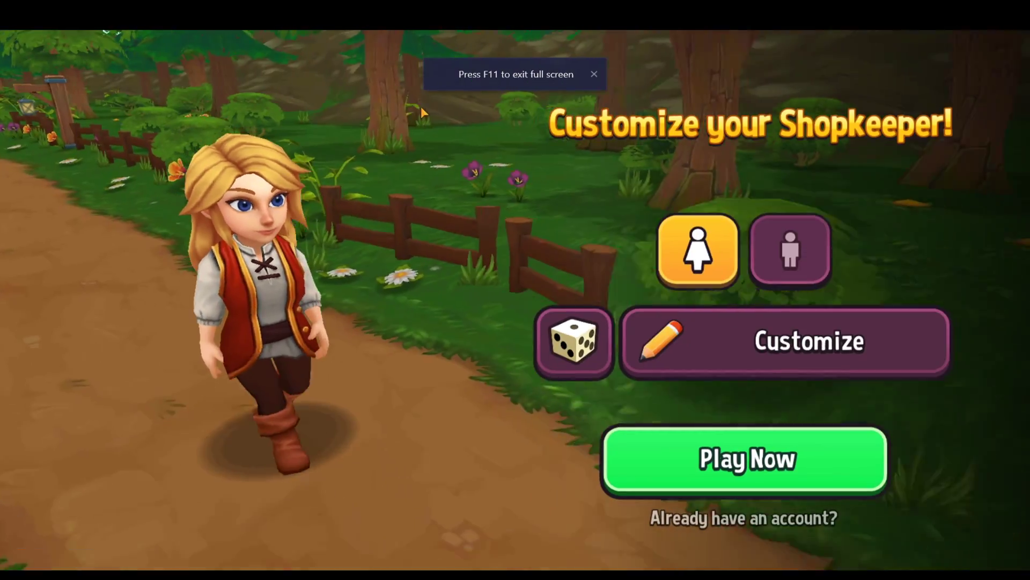
key(F11)
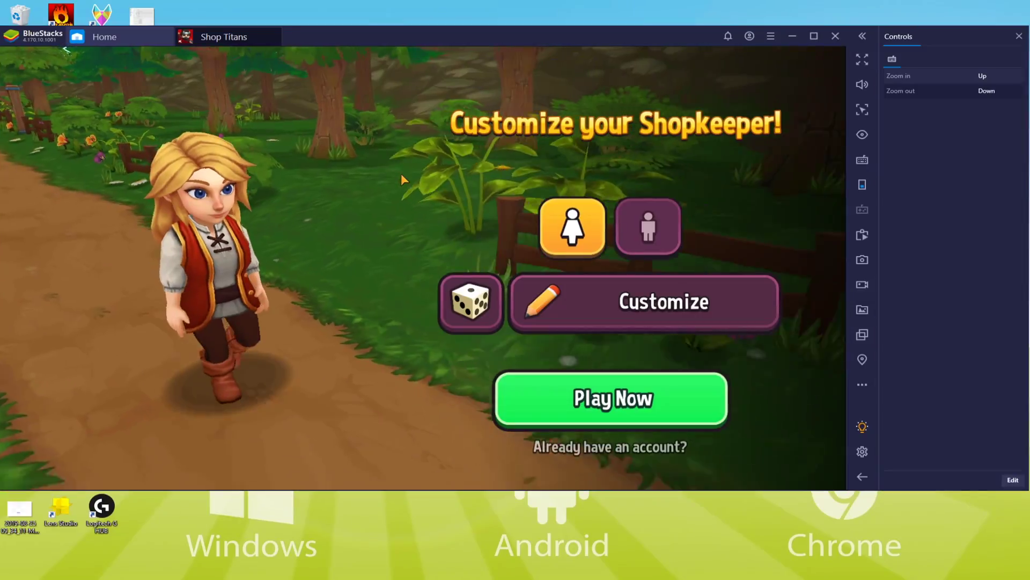
Start playing Shop Titans with the default female shopkeeper and confirm the shopkeeper's name.
click(608, 401)
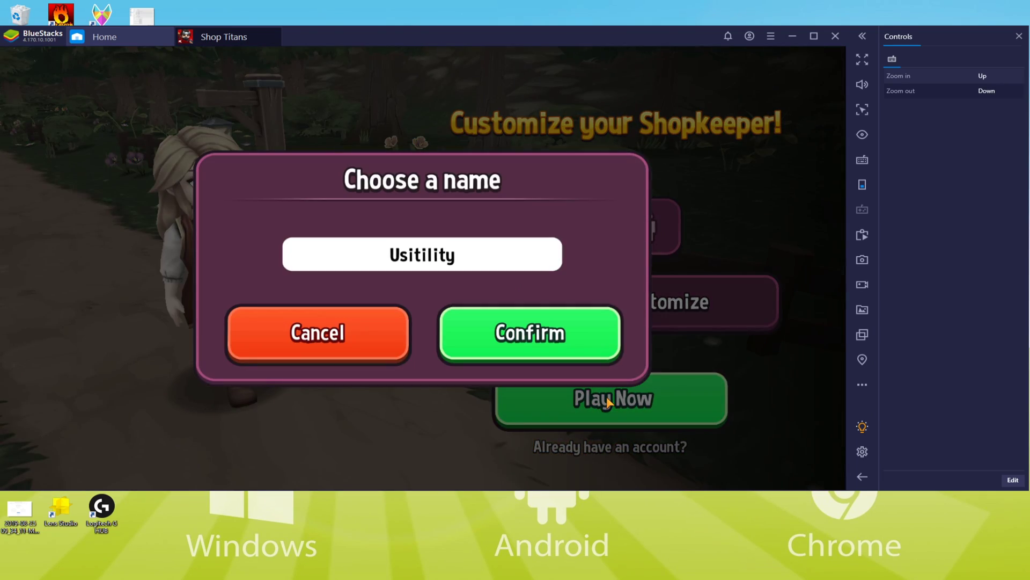
click(528, 337)
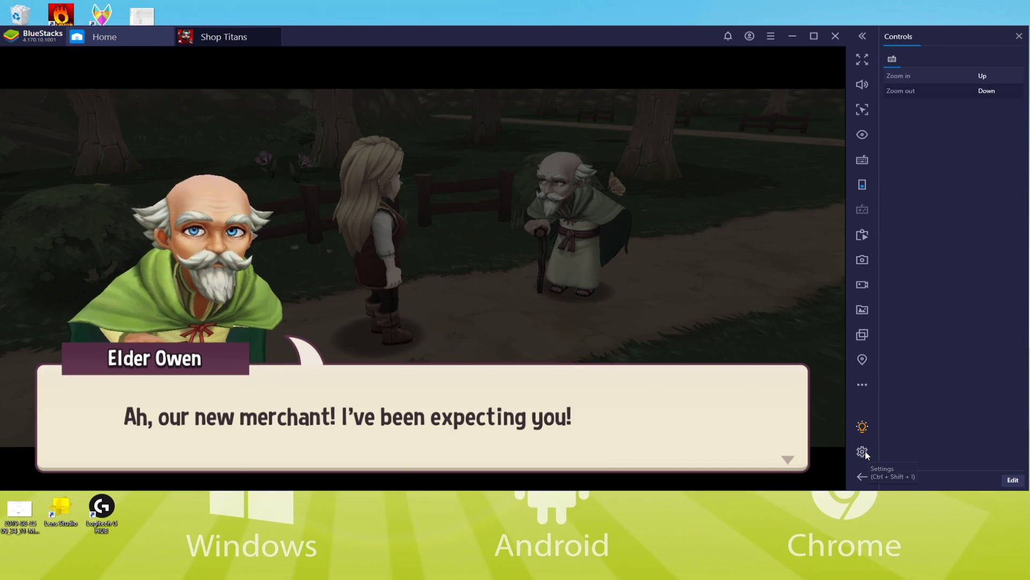
View the available interface languages in the emulator's preferences, leaving English (United States) selected.
click(865, 451)
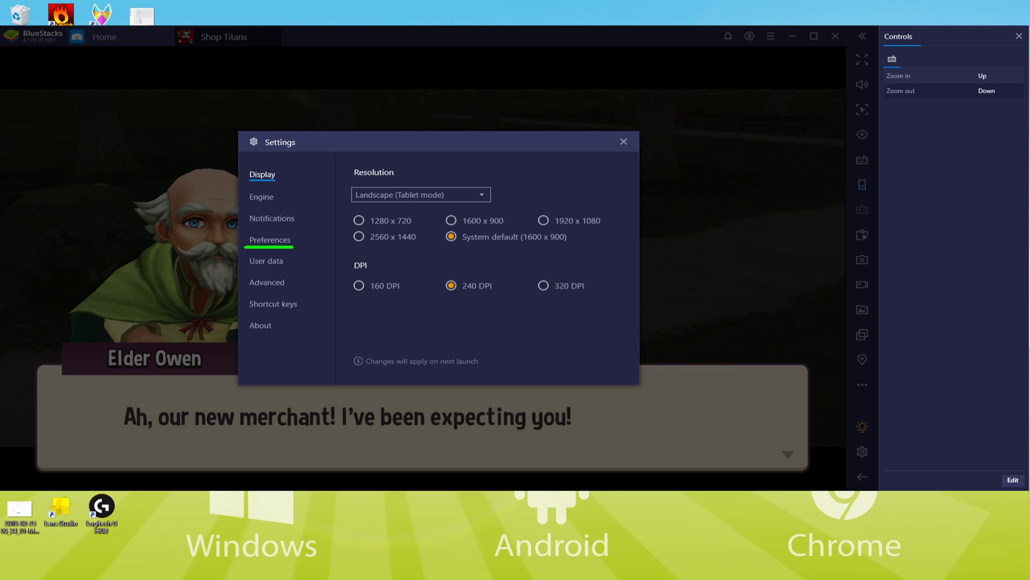
click(269, 239)
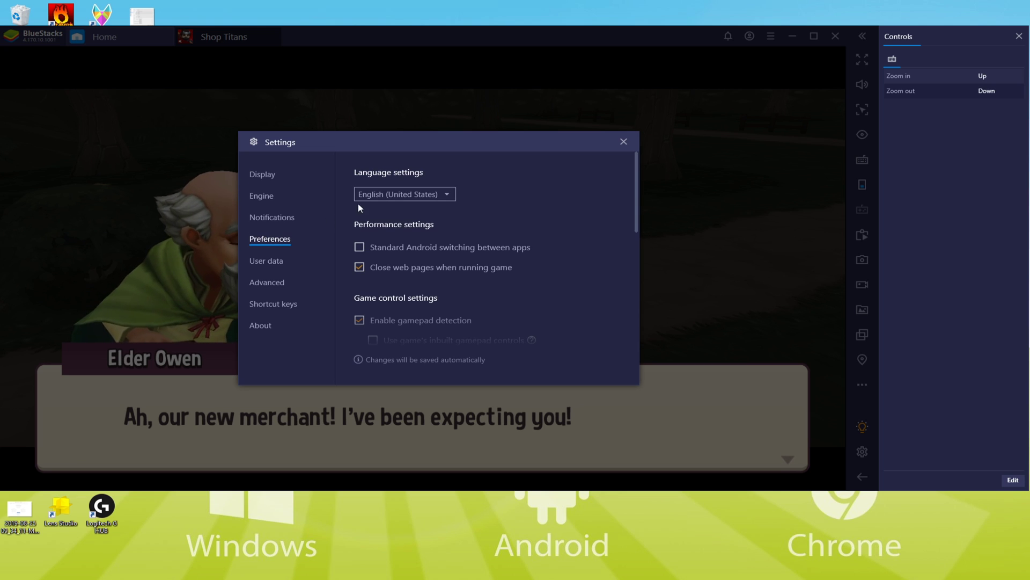
click(394, 195)
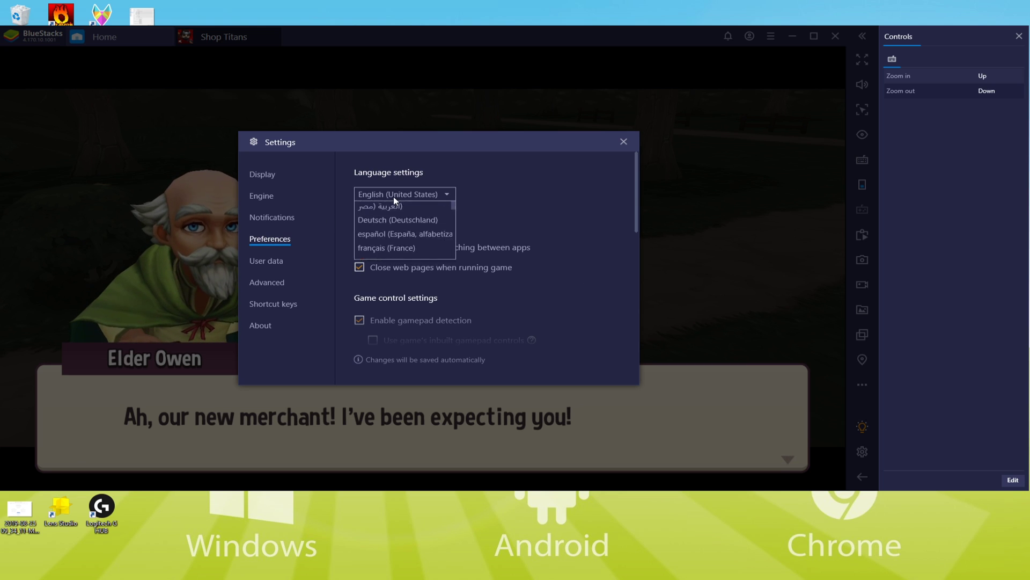
click(505, 186)
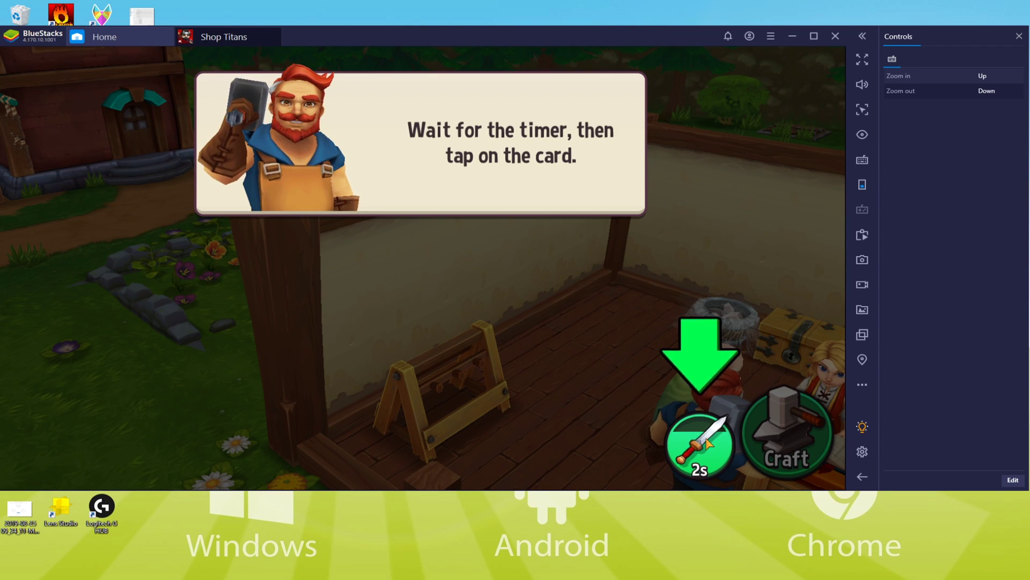
Collect the finished sword, advance through Elder Owen's dialogue, and clean the dust from the bin beside the chest.
click(705, 461)
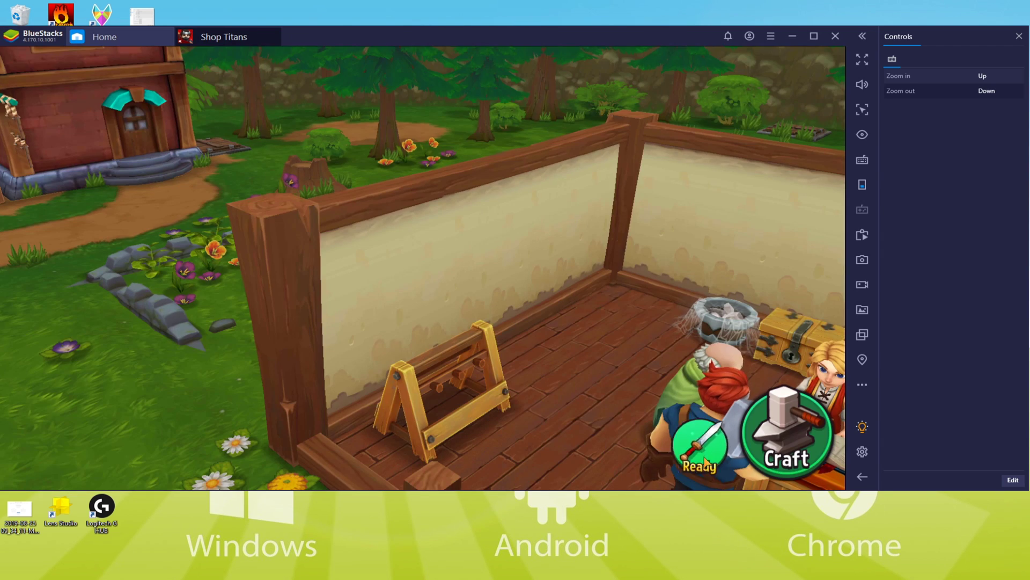
click(705, 462)
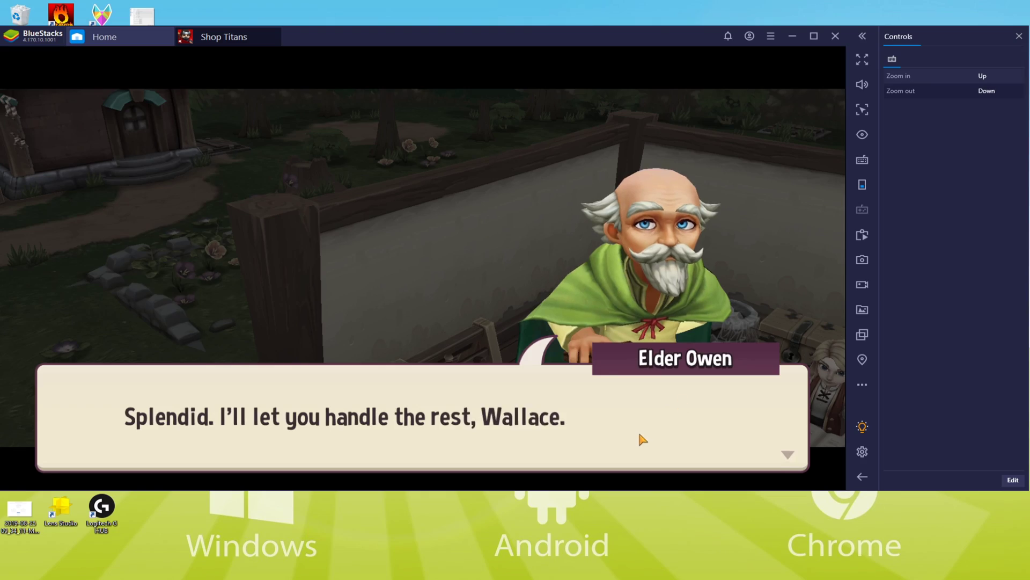
click(640, 435)
click(639, 435)
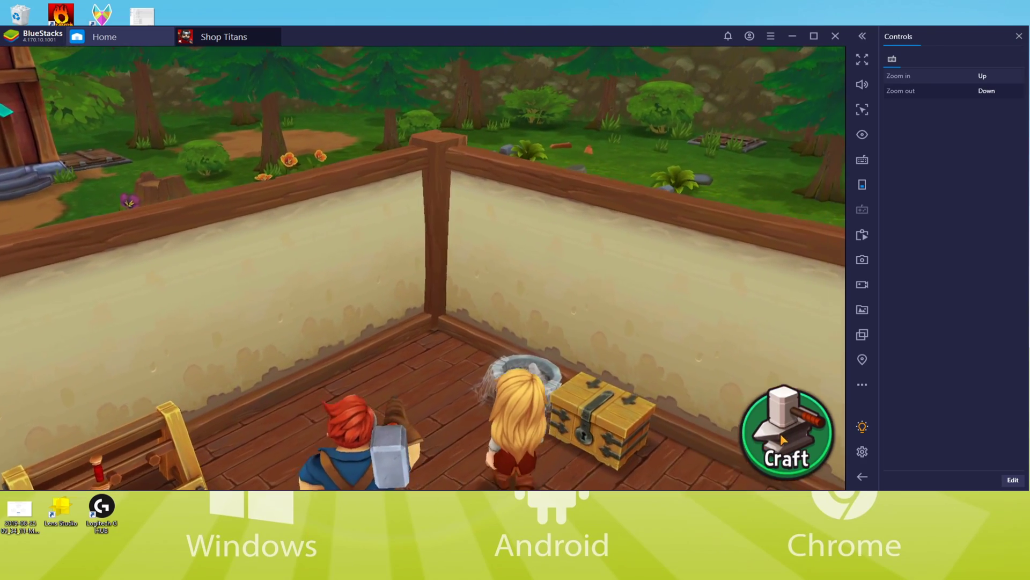
click(461, 434)
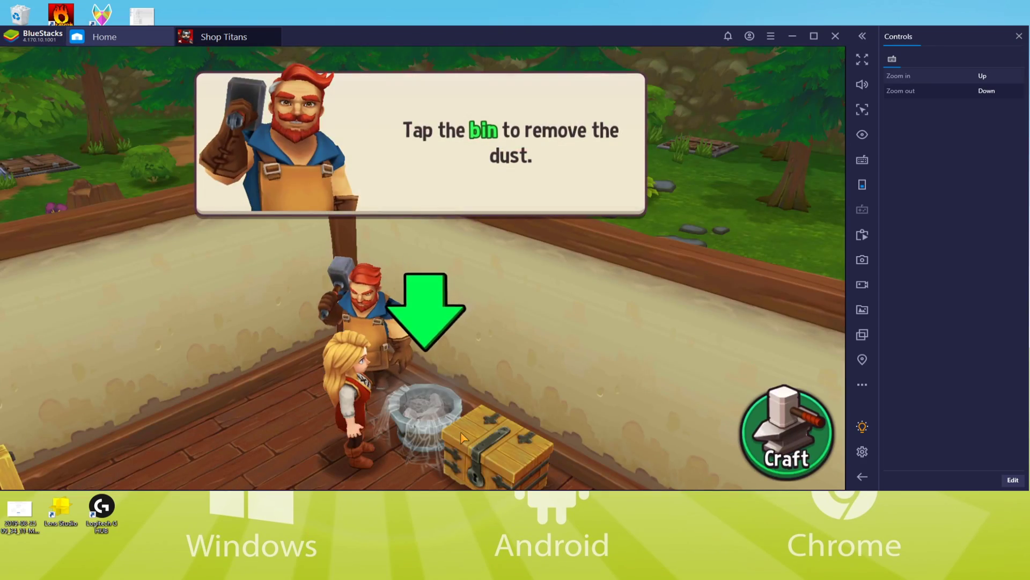
click(435, 406)
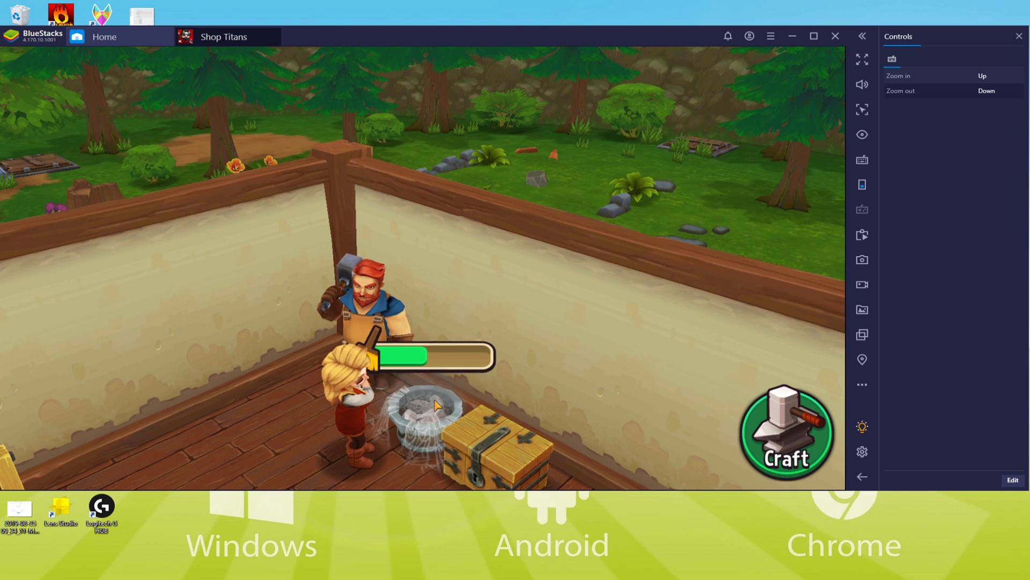